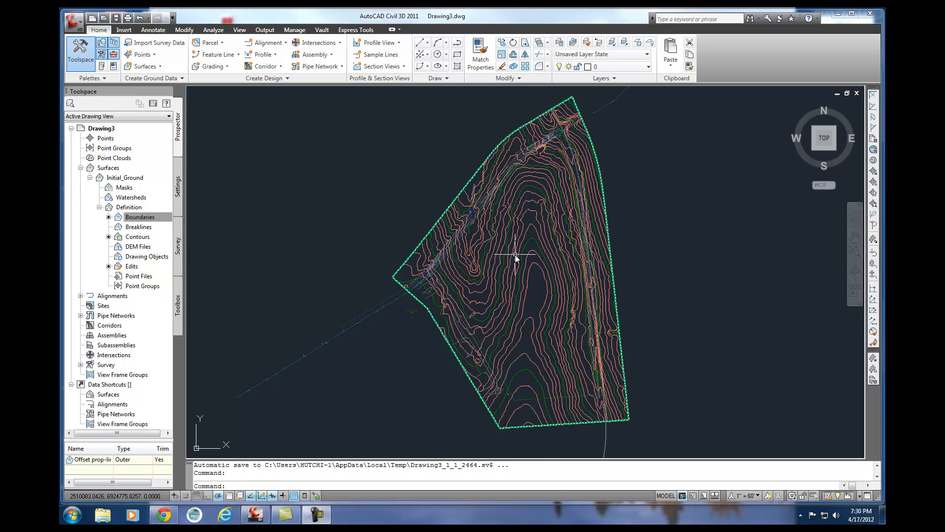
Step: Hide the Initial_Ground surface in the drawing with the Hide Selected Objects option
{"action": "key", "text": "Escape"}
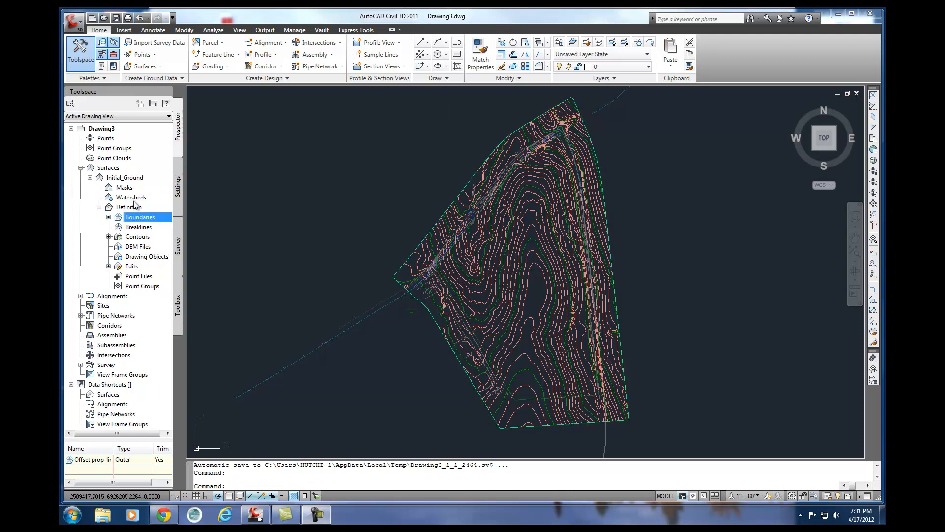
{"action": "left_click", "coordinate": [124, 178]}
{"action": "right_click", "coordinate": [112, 181]}
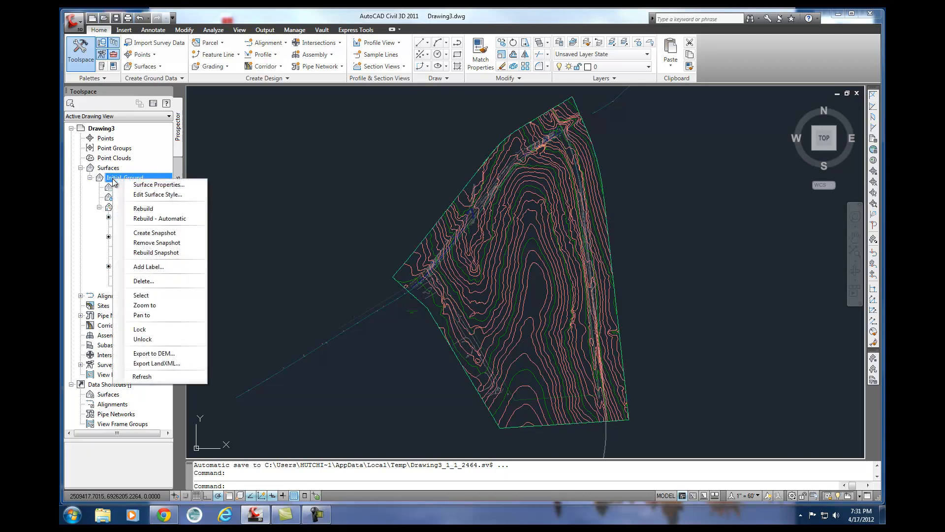
{"action": "left_click", "coordinate": [142, 296]}
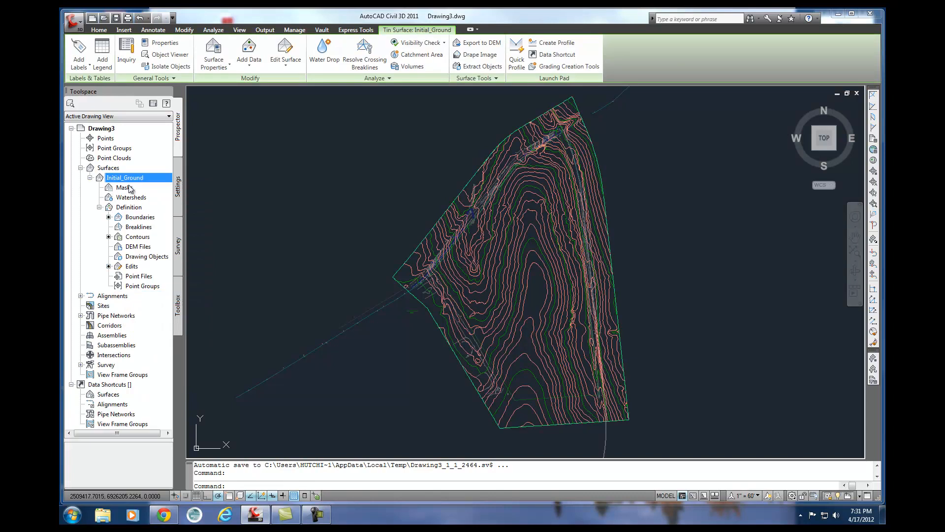
{"action": "right_click", "coordinate": [126, 180]}
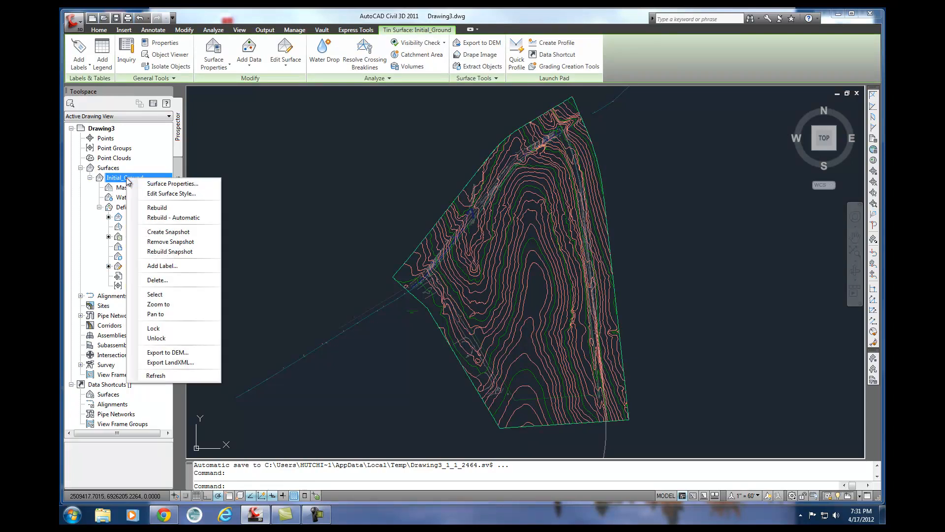
{"action": "left_click", "coordinate": [479, 317]}
{"action": "right_click", "coordinate": [478, 316]}
{"action": "mouse_move", "coordinate": [522, 341]}
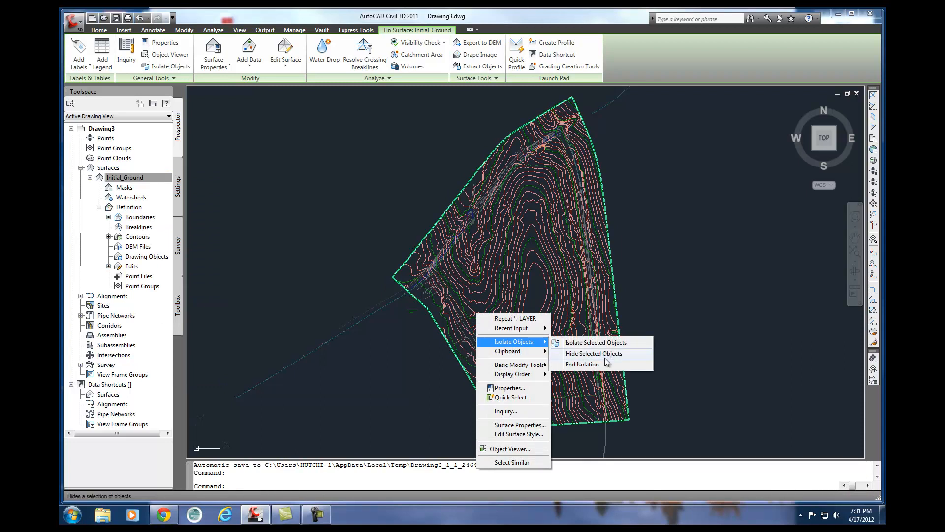
{"action": "left_click", "coordinate": [601, 355]}
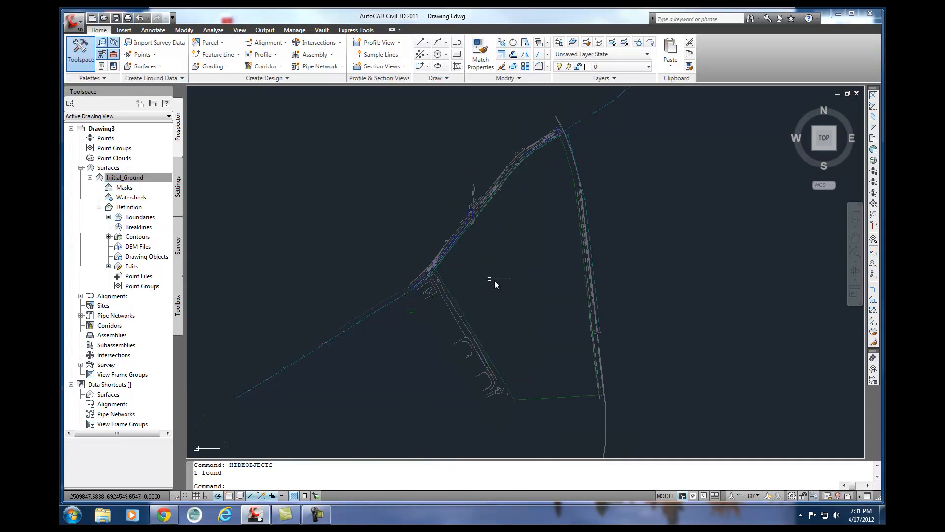
Step: Draw a closed four-sided polyline in the open area inside the site, with its slanted west side about 200 units long
{"action": "mouse_move", "coordinate": [513, 302]}
{"action": "middle_mouse_down"}
{"action": "mouse_move", "coordinate": [532, 280]}
{"action": "mouse_move", "coordinate": [524, 276]}
{"action": "mouse_move", "coordinate": [515, 293]}
{"action": "middle_mouse_up"}
{"action": "mouse_move", "coordinate": [521, 256]}
{"action": "middle_mouse_down"}
{"action": "mouse_move", "coordinate": [559, 247]}
{"action": "mouse_move", "coordinate": [518, 255]}
{"action": "middle_mouse_up"}
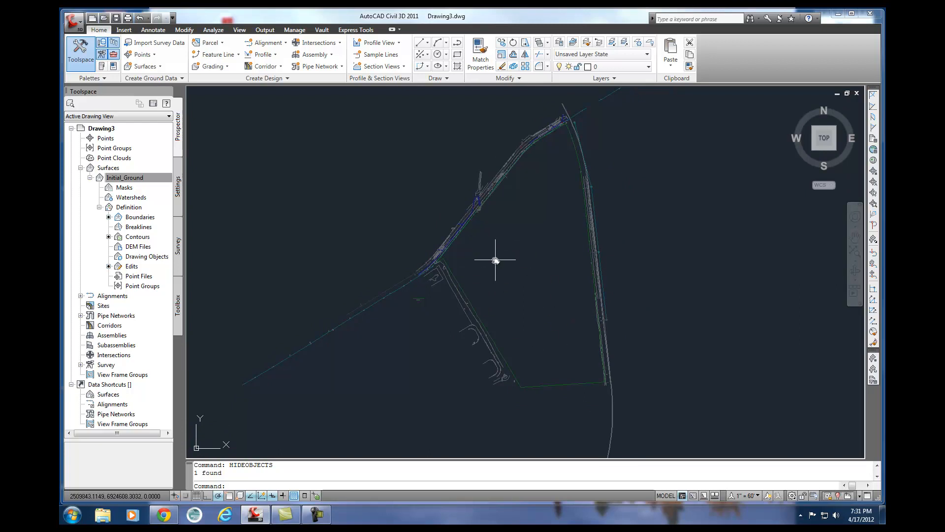
{"action": "middle_click_drag", "start_coordinate": [489, 268], "coordinate": [488, 261]}
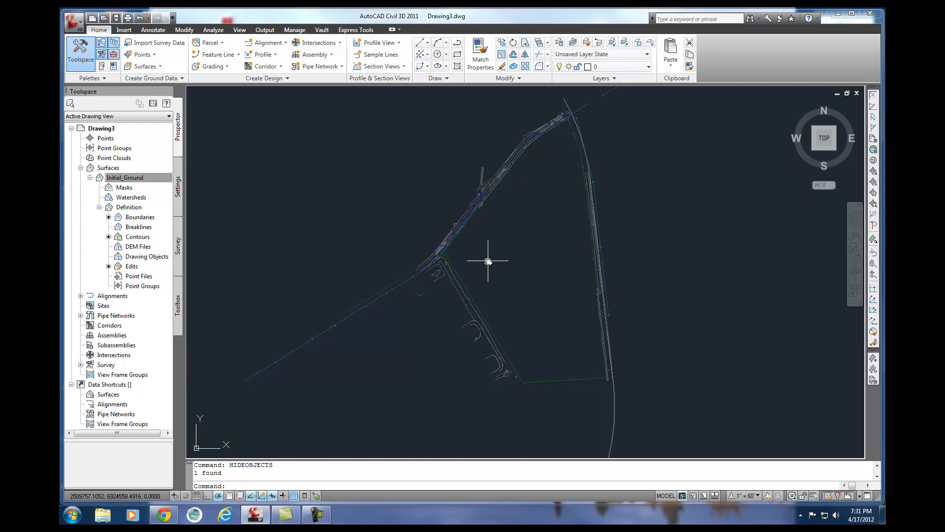
{"action": "scroll", "coordinate": [488, 261], "scroll_direction": "up", "scroll_amount": 2}
{"action": "mouse_move", "coordinate": [488, 262]}
{"action": "middle_mouse_down"}
{"action": "mouse_move", "coordinate": [464, 217]}
{"action": "mouse_move", "coordinate": [480, 232]}
{"action": "mouse_move", "coordinate": [442, 260]}
{"action": "mouse_move", "coordinate": [431, 283]}
{"action": "middle_mouse_up"}
{"action": "scroll", "coordinate": [470, 240], "scroll_direction": "up", "scroll_amount": 2}
{"action": "scroll", "coordinate": [470, 226], "scroll_direction": "up", "scroll_amount": 2}
{"action": "scroll", "coordinate": [439, 260], "scroll_direction": "up", "scroll_amount": 2}
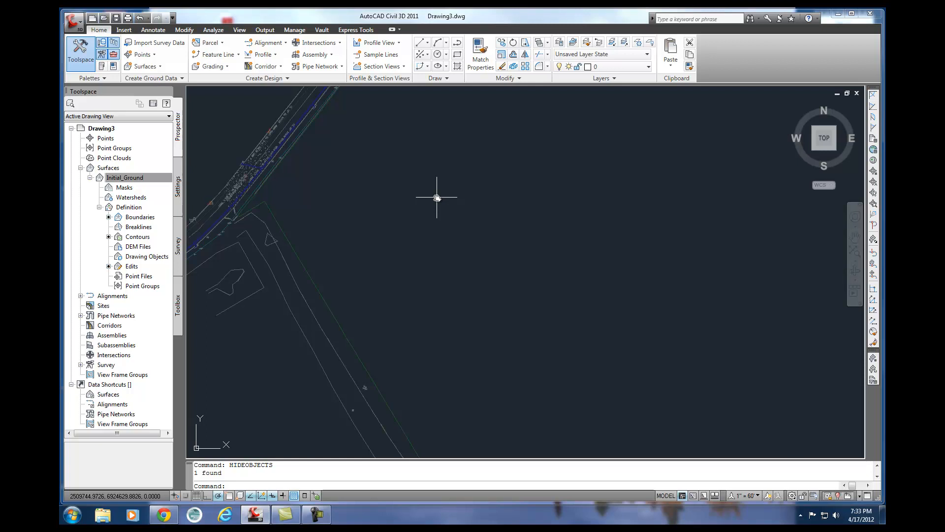
{"action": "type", "text": "pl"}
{"action": "key", "text": "Return"}
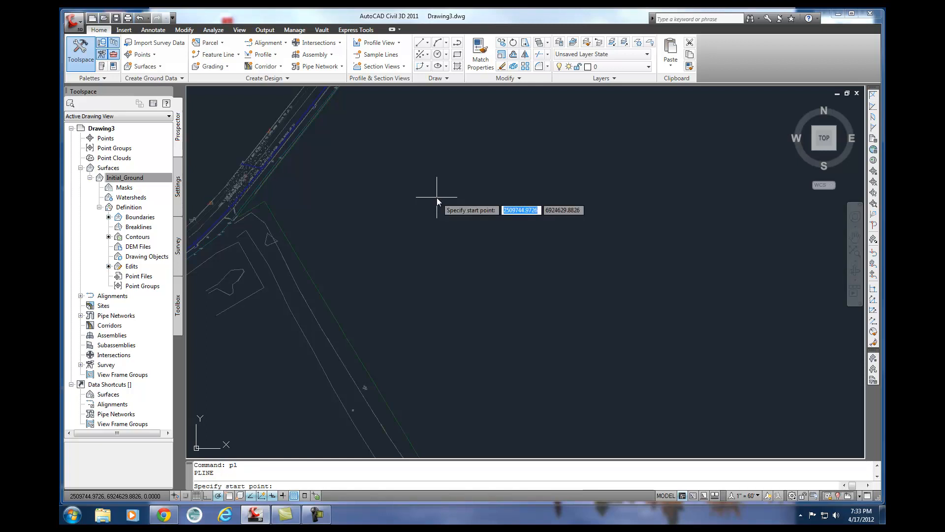
{"action": "left_click", "coordinate": [376, 149]}
{"action": "left_click", "coordinate": [454, 152]}
{"action": "left_click", "coordinate": [455, 236]}
{"action": "left_click", "coordinate": [363, 236]}
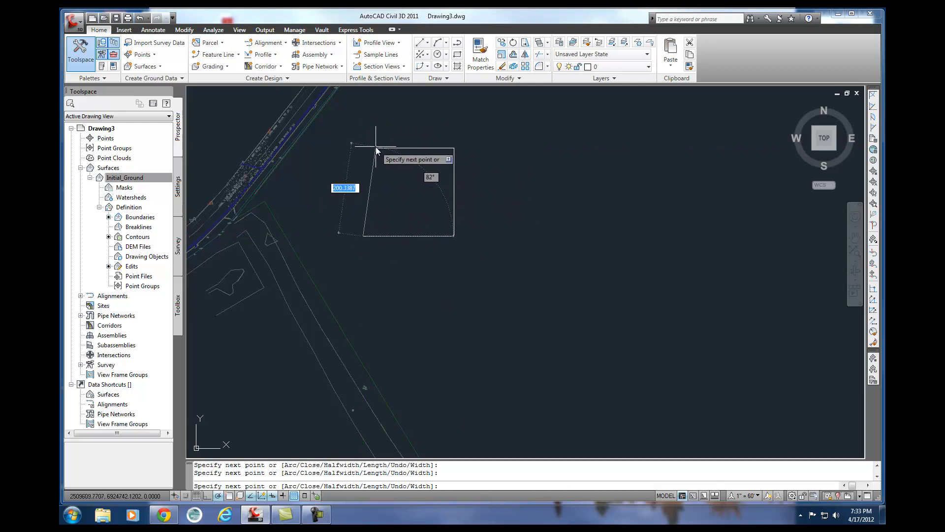
{"action": "type", "text": "c"}
{"action": "key", "text": "Return"}
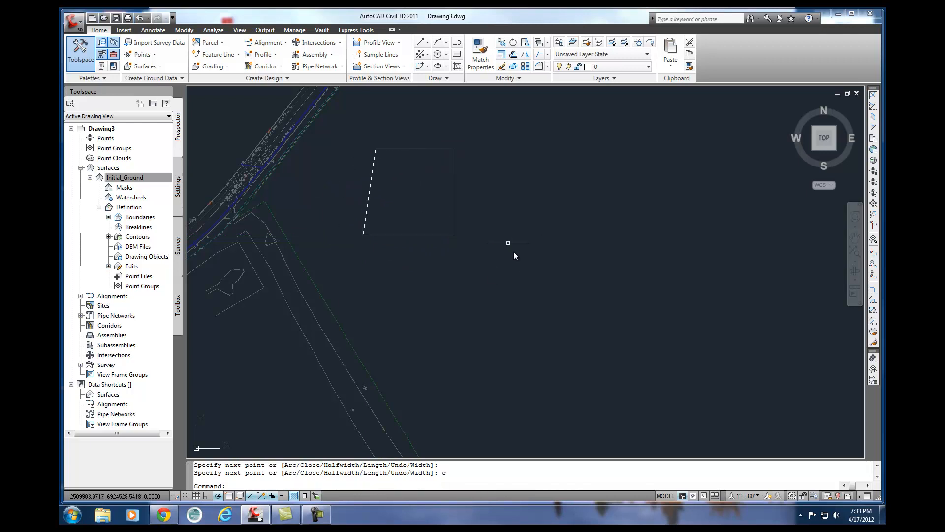
Step: Select the four-sided polyline to check whether it is a single object, and clear the selection
{"action": "left_click", "coordinate": [434, 235]}
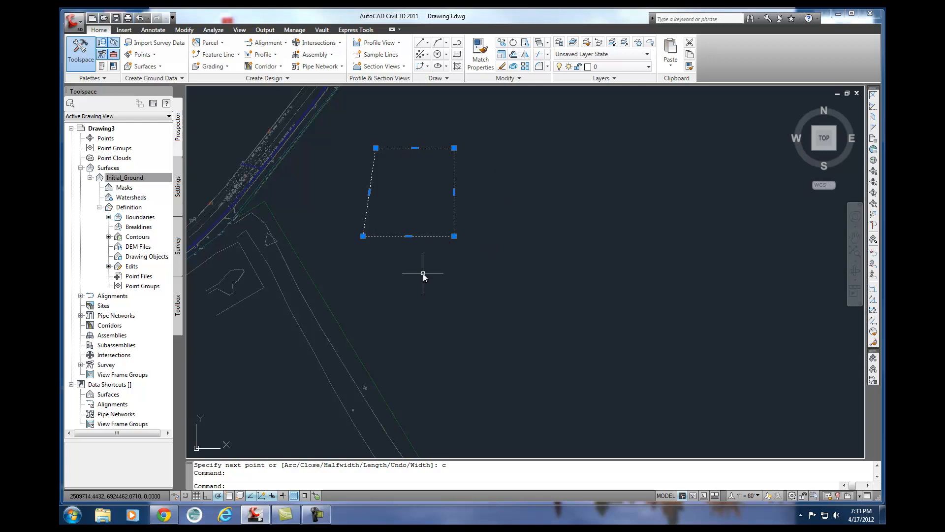
{"action": "key", "text": "Escape"}
{"action": "key", "text": "Escape"}
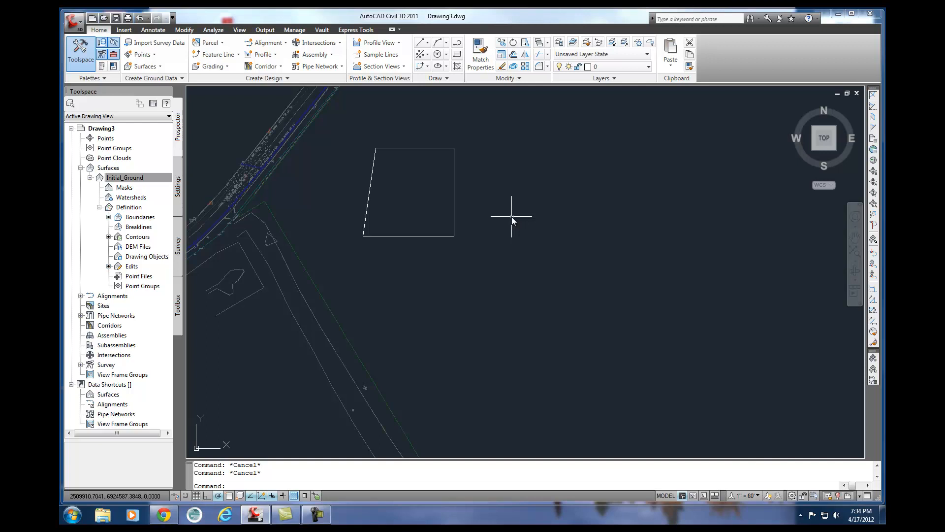
Step: Draw a closed L-shaped outline with the Line command east of the four-sided polyline, its north edge about 156 units long
{"action": "type", "text": "l"}
{"action": "key", "text": "Return"}
{"action": "left_click", "coordinate": [511, 186]}
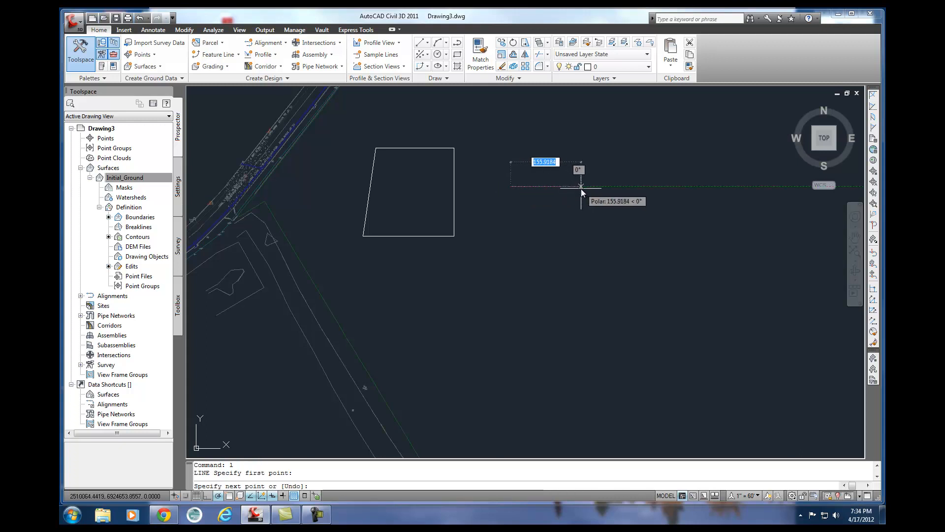
{"action": "left_click", "coordinate": [581, 187]}
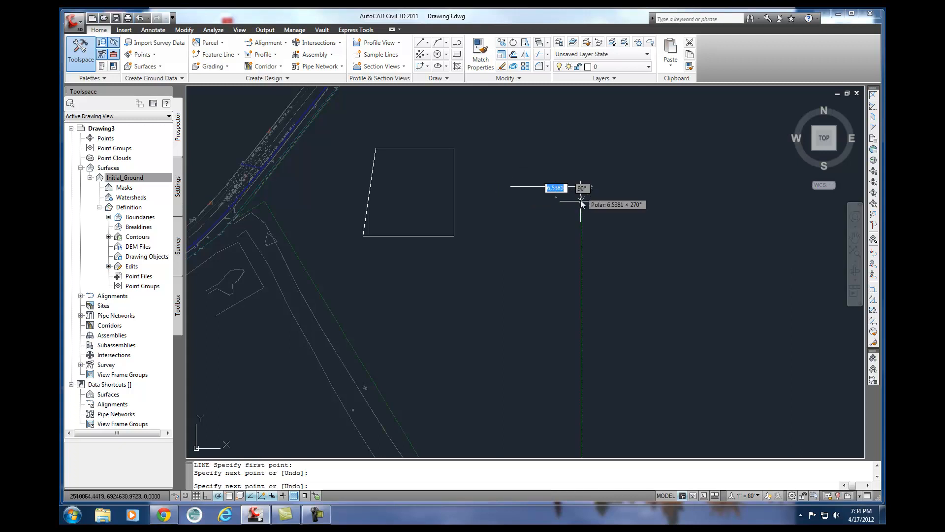
{"action": "left_click", "coordinate": [584, 264]}
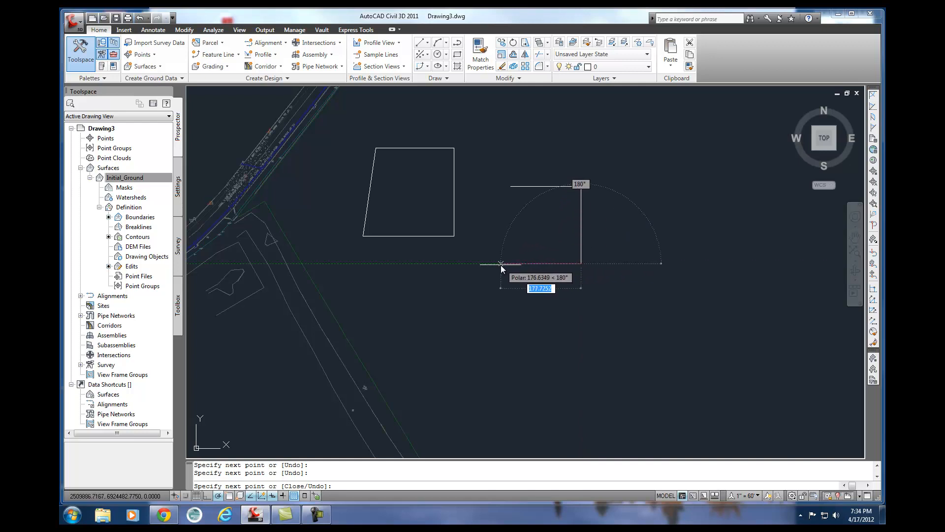
{"action": "left_click", "coordinate": [483, 264]}
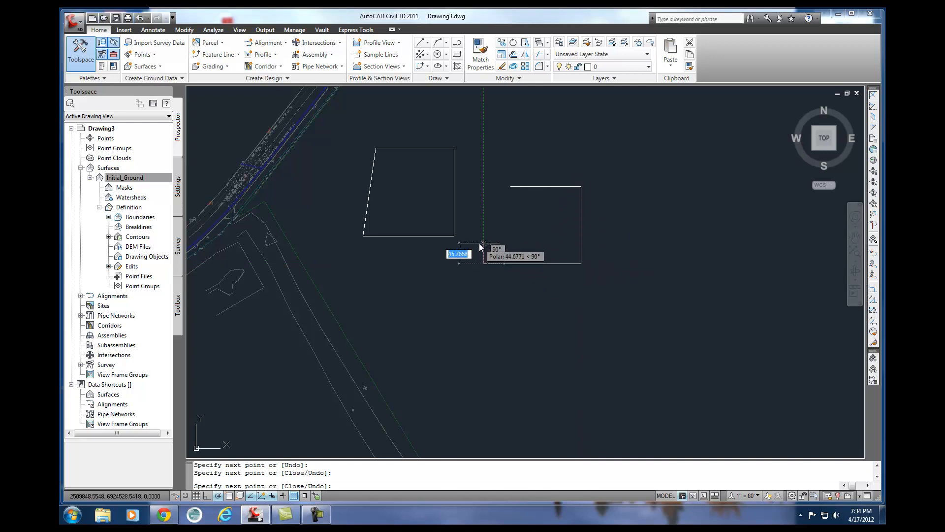
{"action": "left_click", "coordinate": [481, 237]}
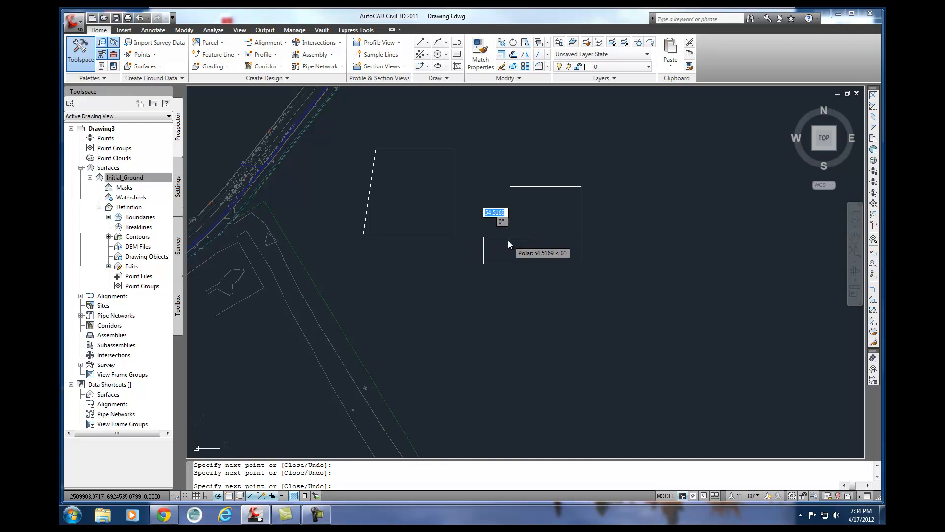
{"action": "left_click", "coordinate": [508, 238]}
{"action": "type", "text": "c"}
{"action": "key", "text": "Return"}
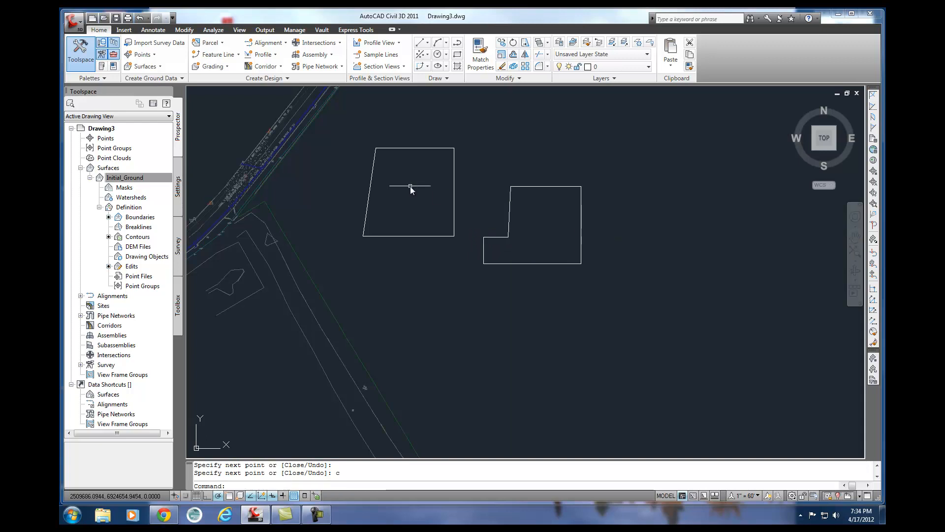
Step: Select the L-shaped outline's edges one at a time to check whether they are separate lines, clearing each selection
{"action": "left_click", "coordinate": [538, 264]}
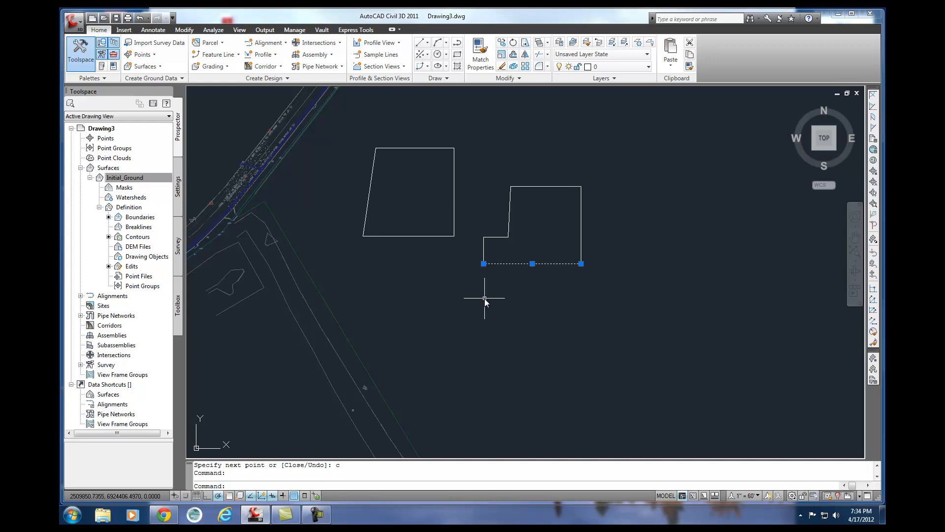
{"action": "key", "text": "Escape"}
{"action": "left_click", "coordinate": [484, 249]}
{"action": "key", "text": "Escape"}
{"action": "left_click", "coordinate": [509, 225]}
{"action": "key", "text": "Escape"}
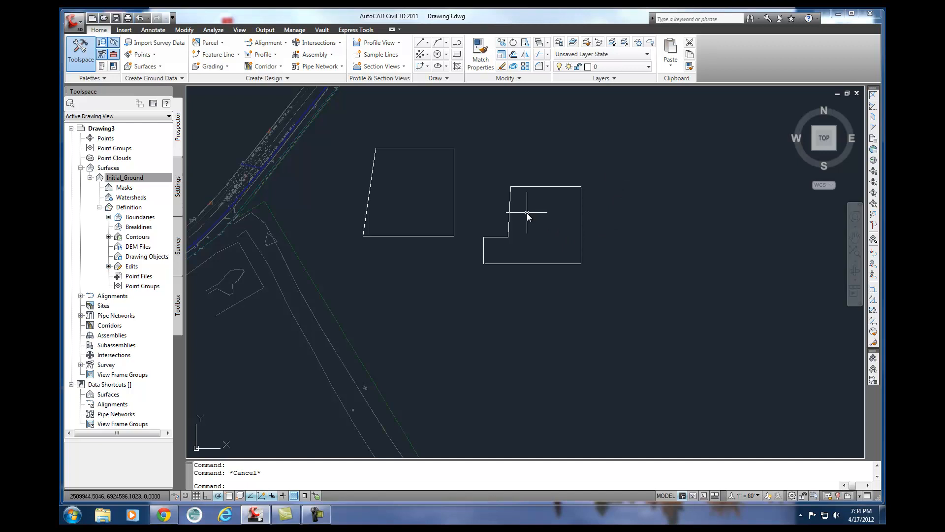
Step: Convert and join all lines of the L-shaped outline into one polyline with PEDIT, and move it slightly north
{"action": "type", "text": "pedit"}
{"action": "key", "text": "Return"}
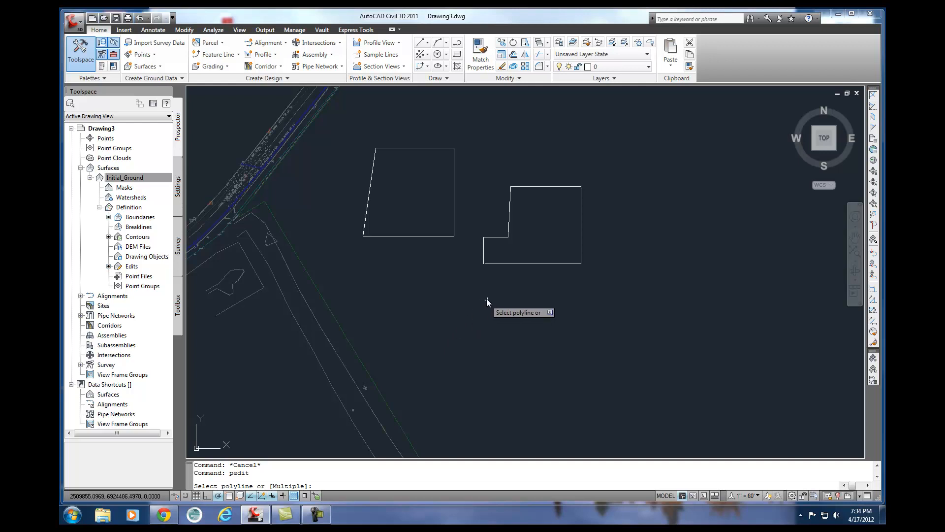
{"action": "left_click", "coordinate": [540, 186]}
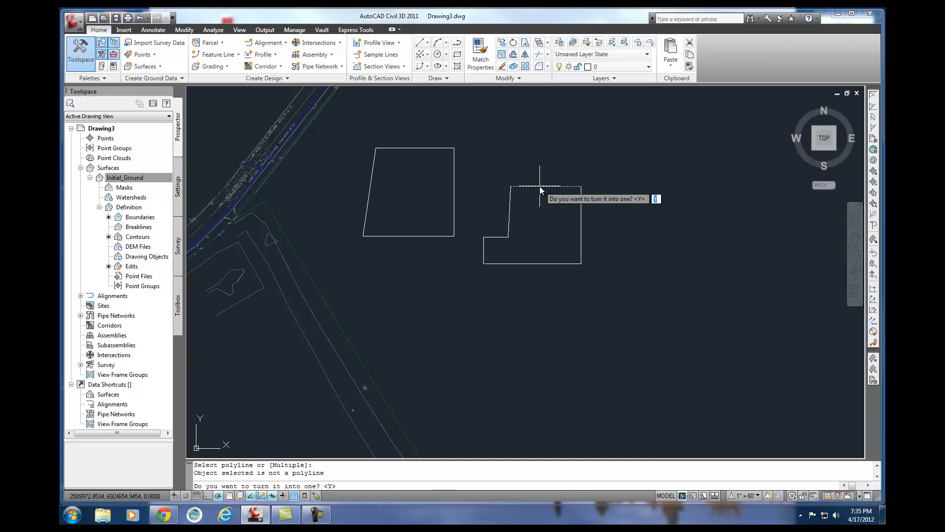
{"action": "key", "text": "Return"}
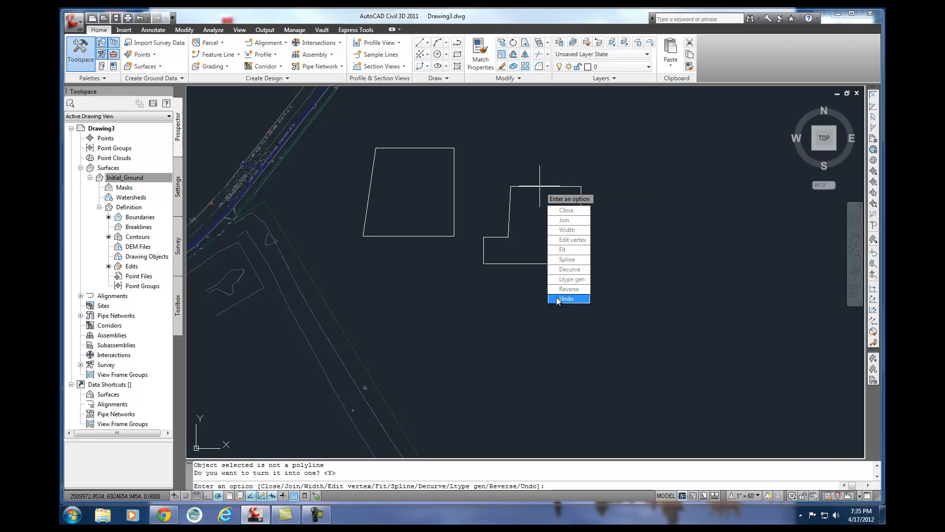
{"action": "left_click", "coordinate": [568, 223]}
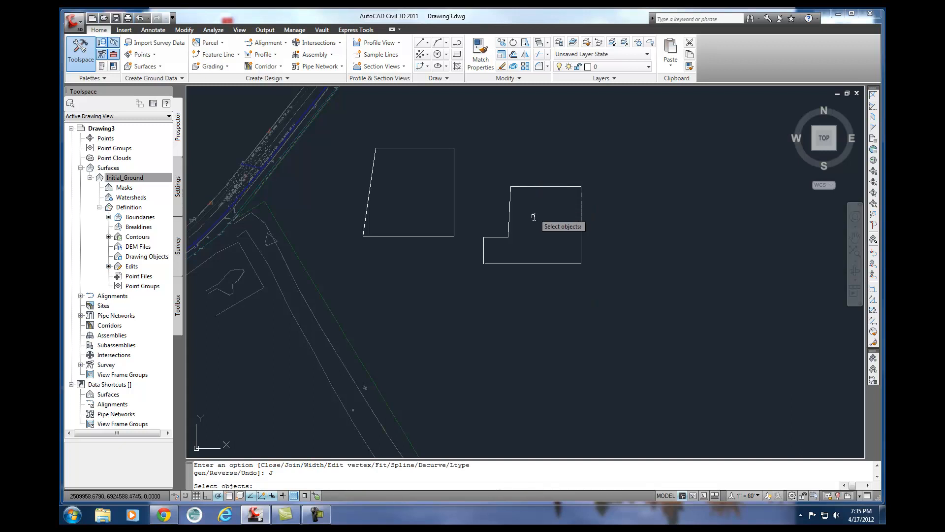
{"action": "left_click", "coordinate": [478, 157]}
{"action": "left_click", "coordinate": [599, 278]}
{"action": "key", "text": "Return"}
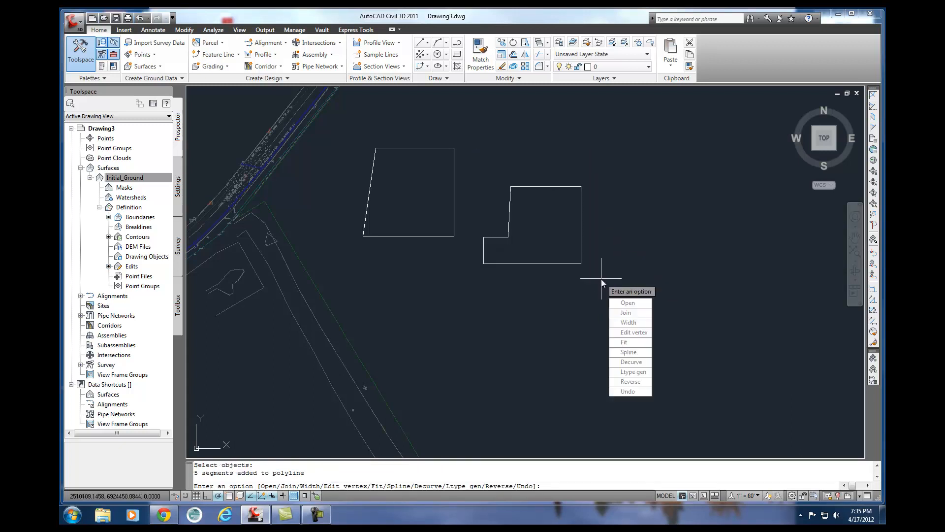
{"action": "key", "text": "Return"}
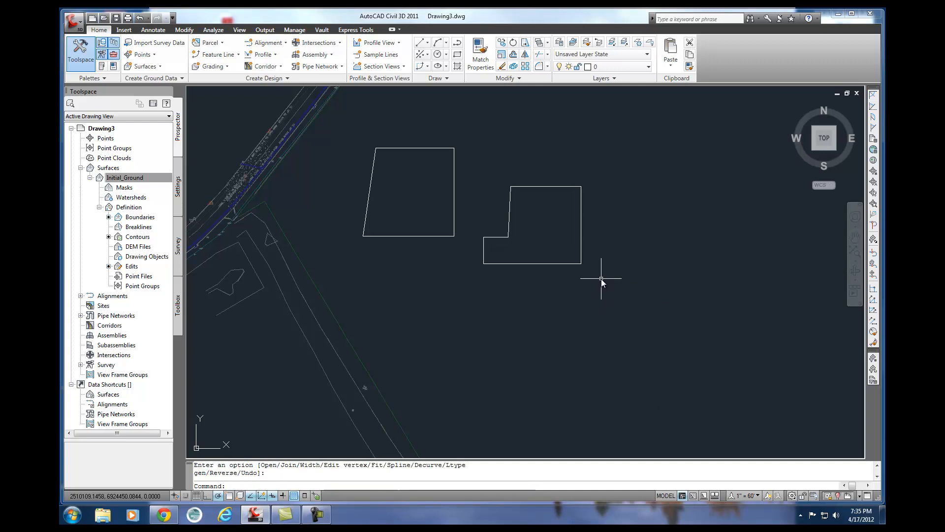
{"action": "left_click", "coordinate": [544, 264]}
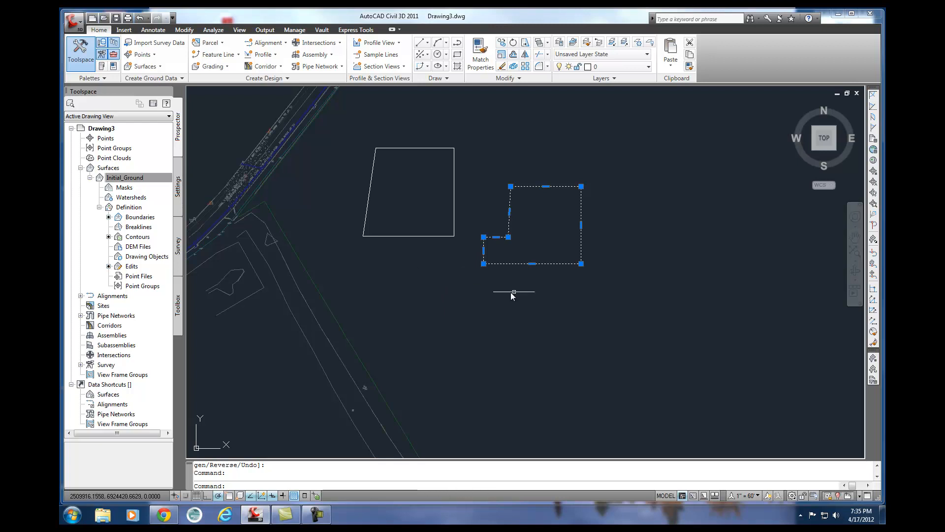
{"action": "left_click_drag", "start_coordinate": [554, 264], "coordinate": [557, 244]}
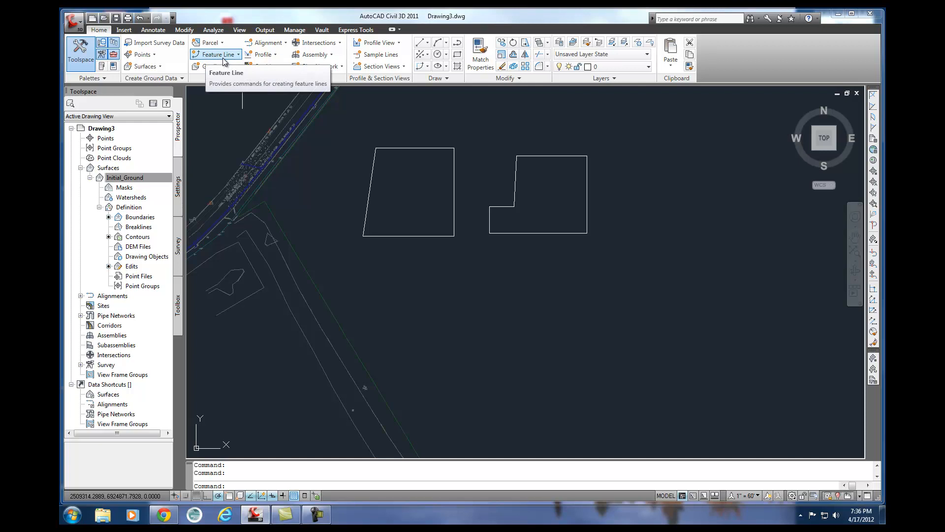
Step: Convert the four-sided polyline into a feature line on Site 1, replacing the counter in its name with "Ground Pad"
{"action": "left_click", "coordinate": [239, 55]}
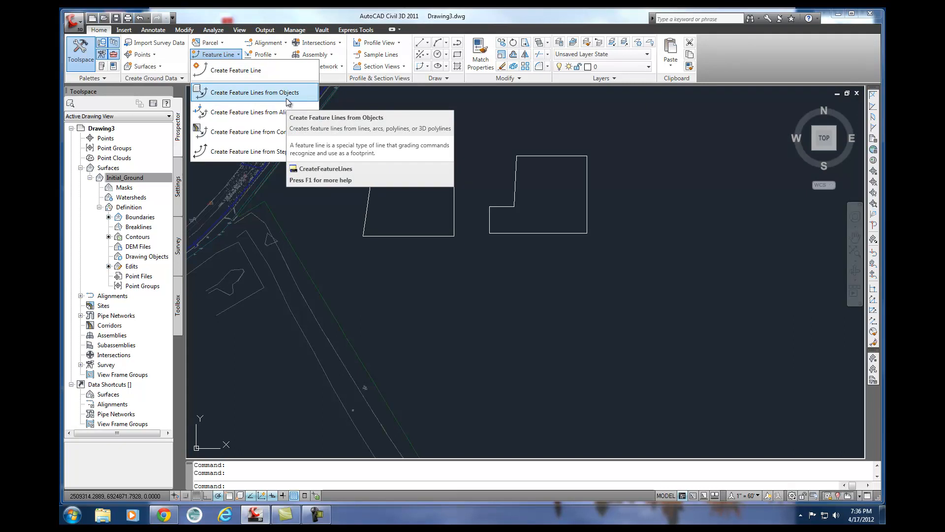
{"action": "left_click", "coordinate": [256, 96]}
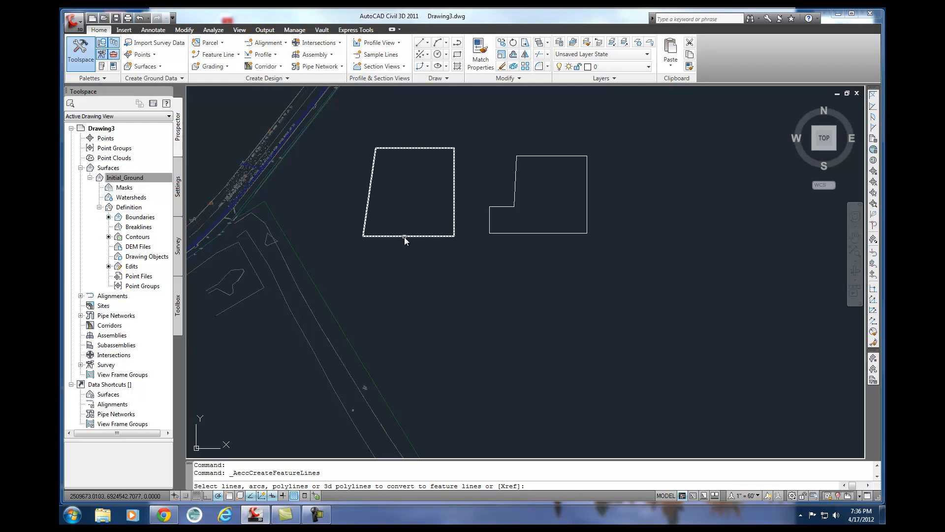
{"action": "left_click", "coordinate": [404, 236]}
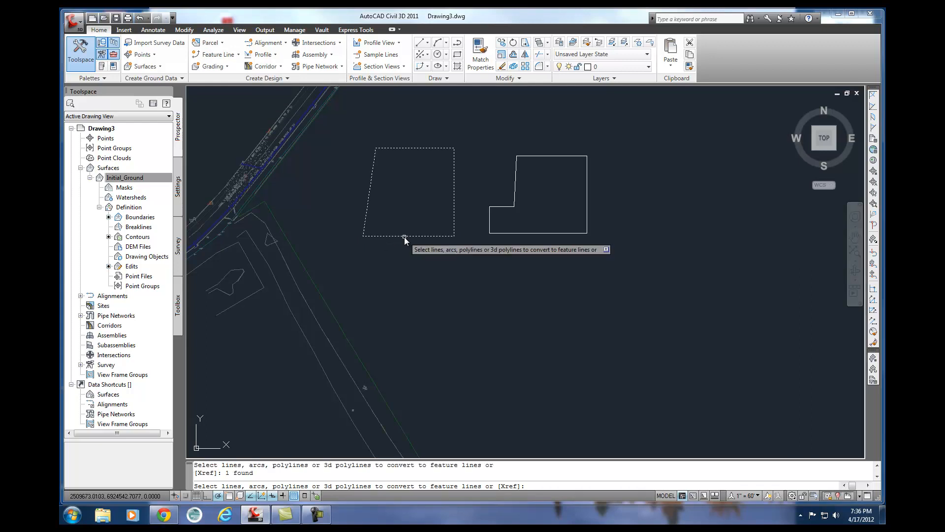
{"action": "key", "text": "Return"}
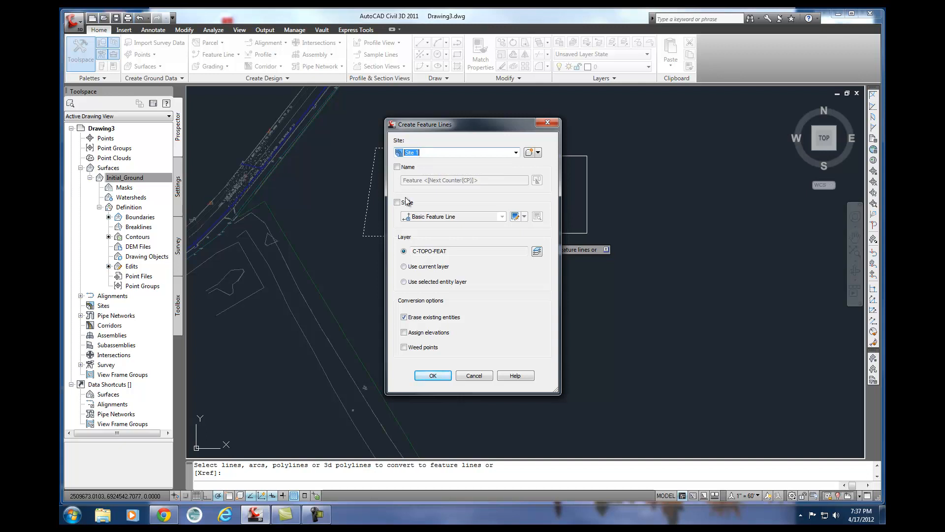
{"action": "left_click", "coordinate": [397, 168]}
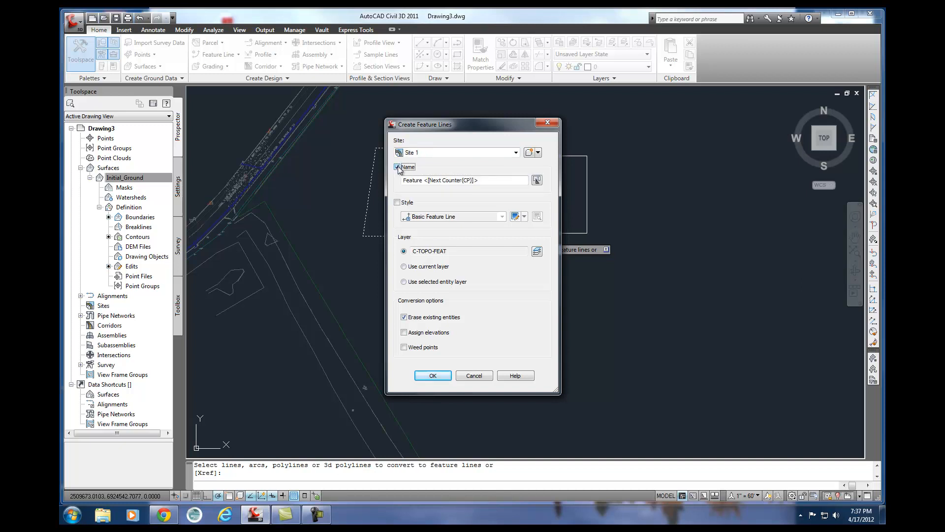
{"action": "left_click_drag", "start_coordinate": [484, 180], "coordinate": [425, 185]}
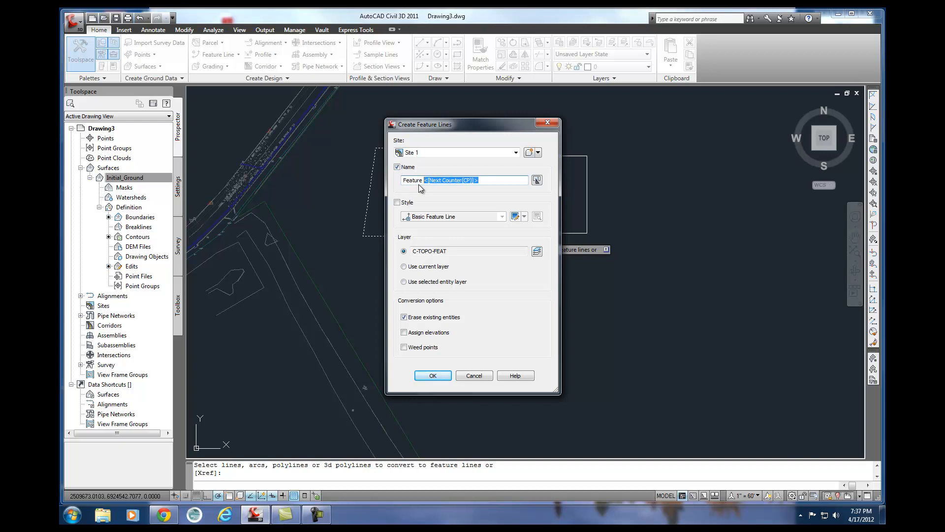
{"action": "type", "text": "Ground Pad"}
{"action": "left_click", "coordinate": [442, 380]}
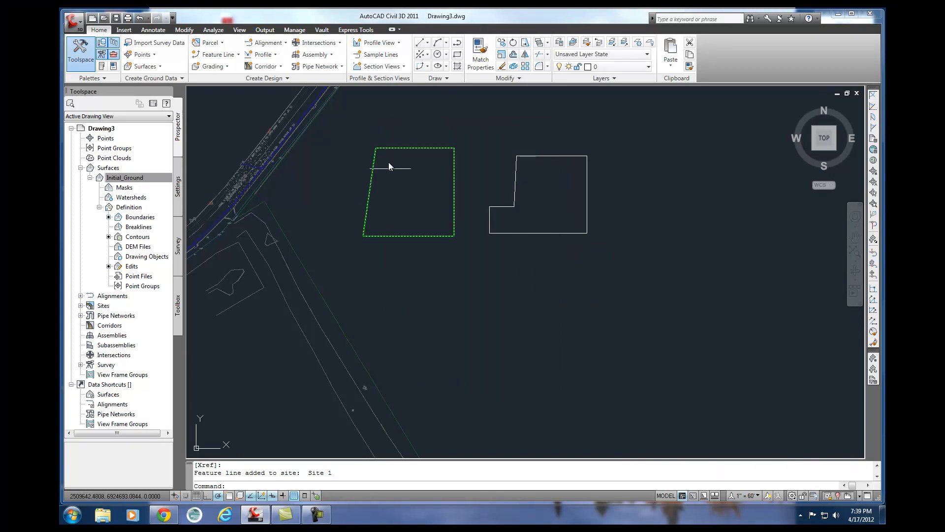
{"action": "mouse_move", "coordinate": [421, 237]}
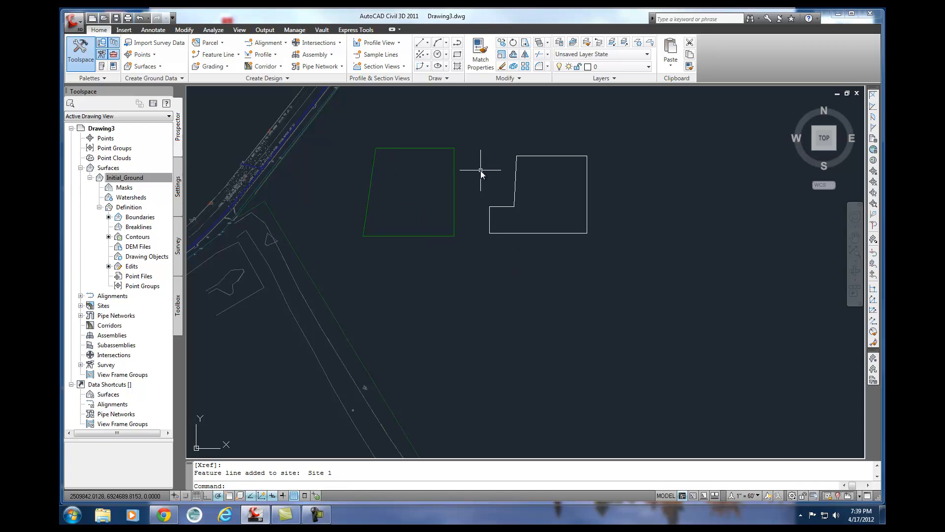
Step: Convert the L-shaped polyline into a feature line on Site 1 named "Feature draining pool"
{"action": "left_click", "coordinate": [219, 54]}
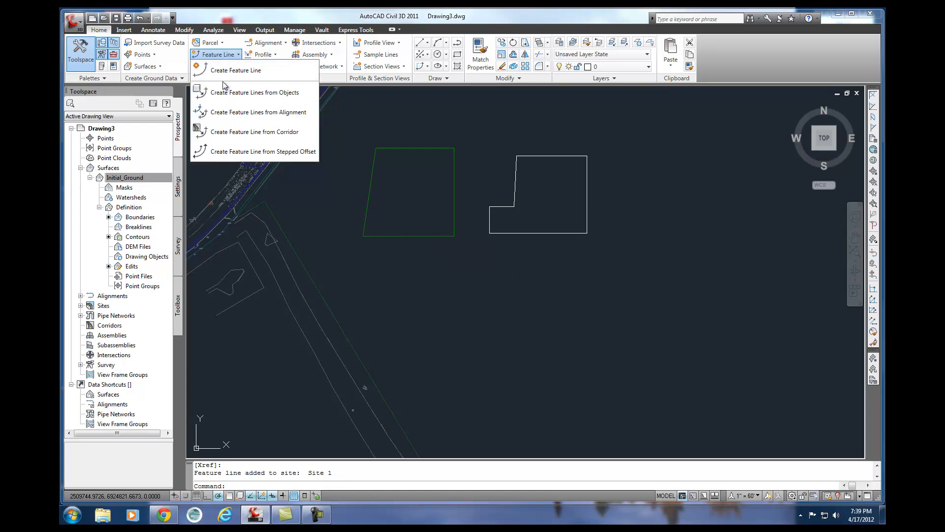
{"action": "left_click", "coordinate": [223, 93]}
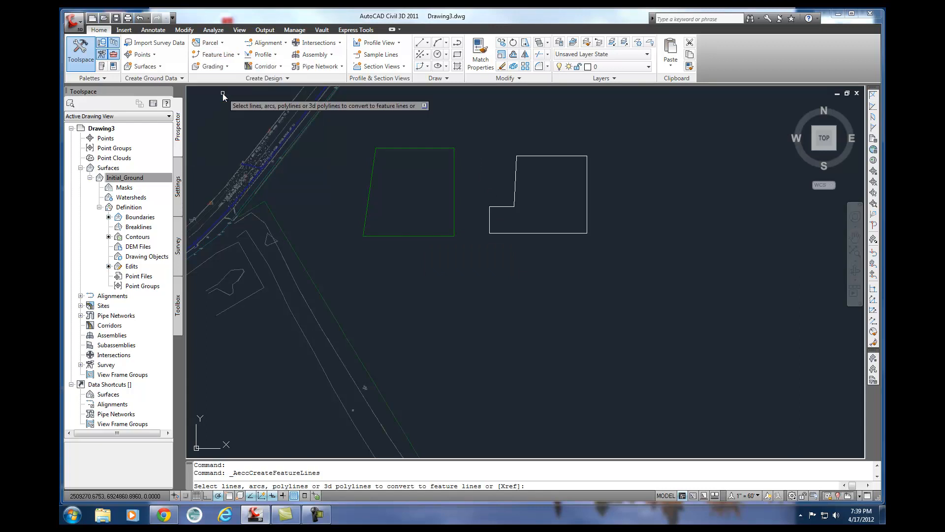
{"action": "left_click", "coordinate": [533, 155]}
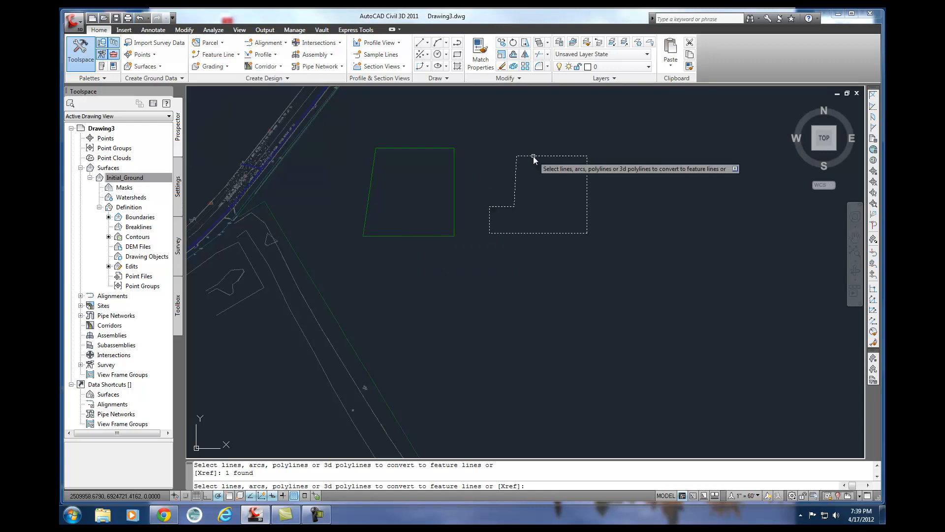
{"action": "key", "text": "Return"}
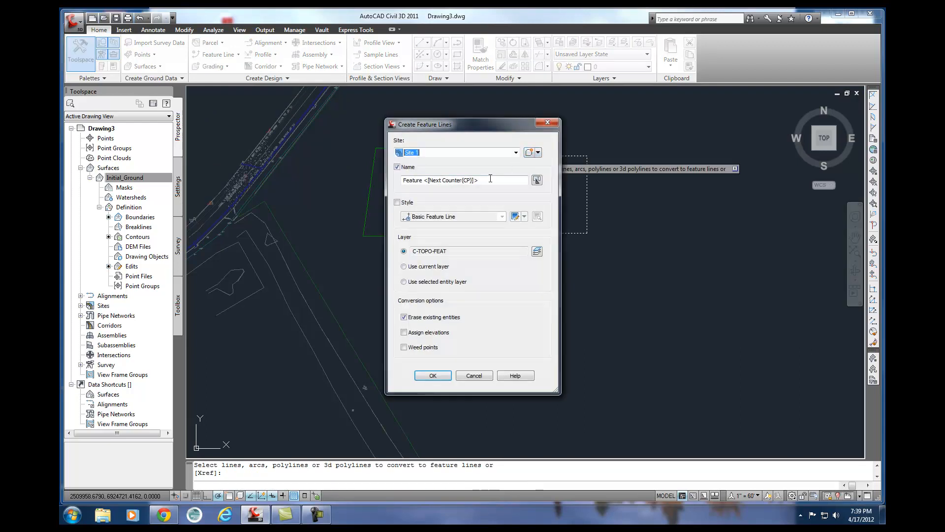
{"action": "left_click_drag", "start_coordinate": [425, 180], "coordinate": [524, 181]}
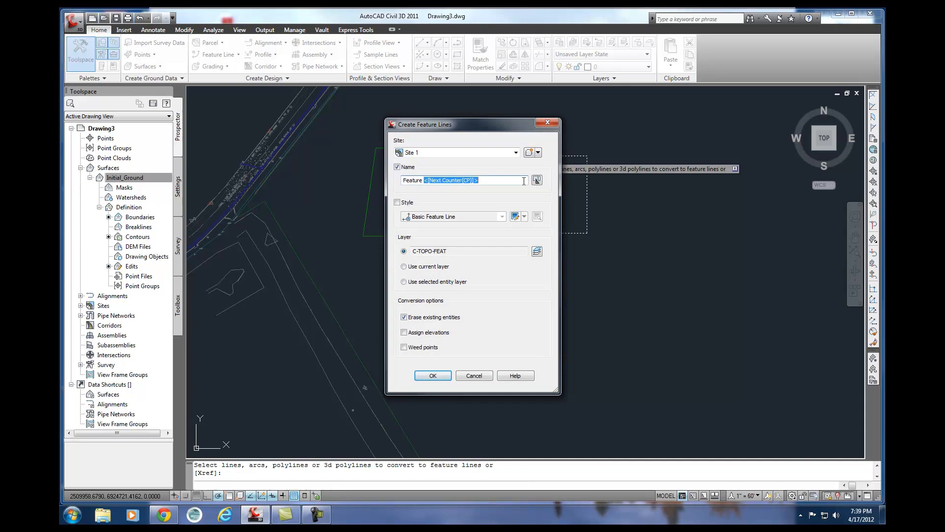
{"action": "type", "text": "re"}
{"action": "key", "text": "BackSpace"}
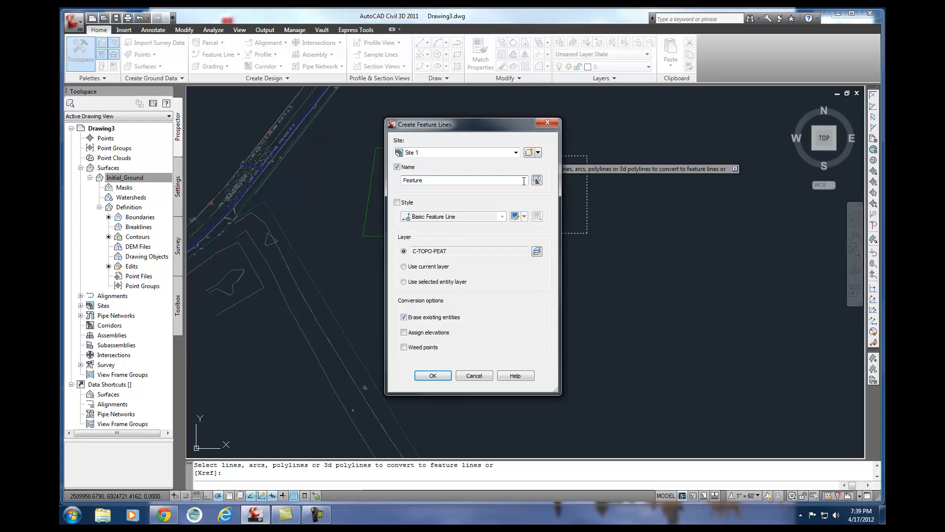
{"action": "type", "text": "draining pool"}
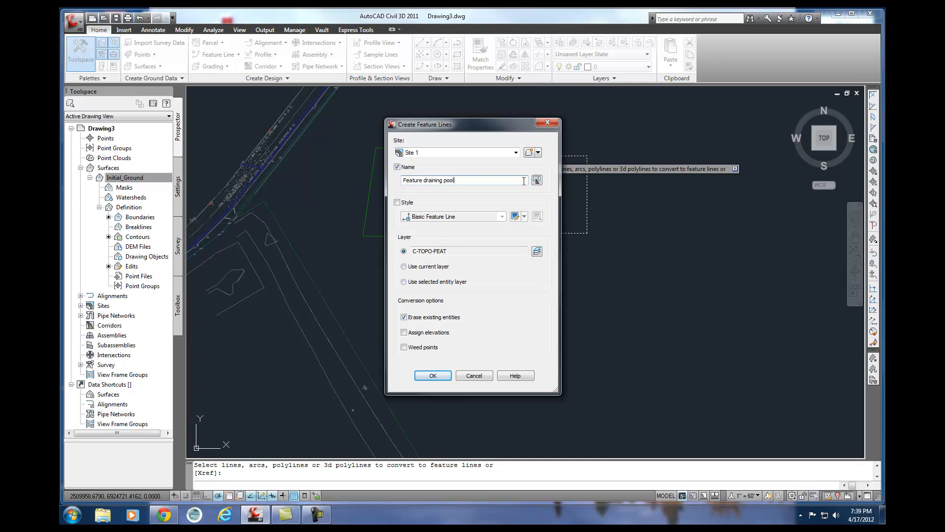
{"action": "left_click", "coordinate": [434, 375]}
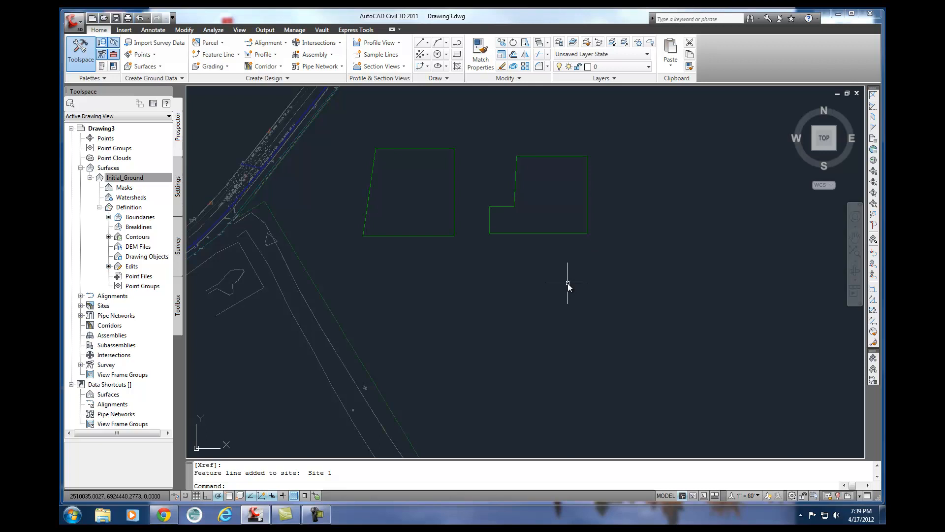
{"action": "left_click", "coordinate": [239, 55]}
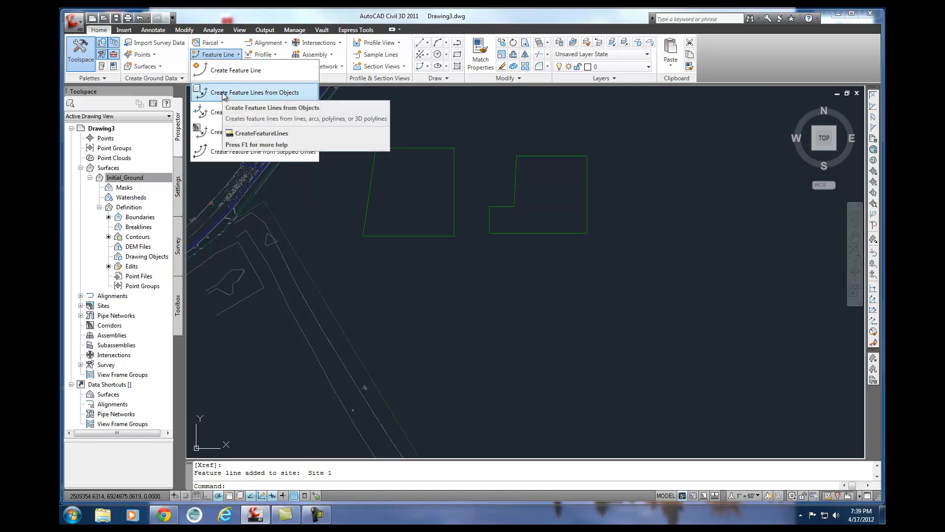
{"action": "left_click", "coordinate": [478, 288]}
{"action": "left_click", "coordinate": [520, 308]}
{"action": "left_click", "coordinate": [559, 338]}
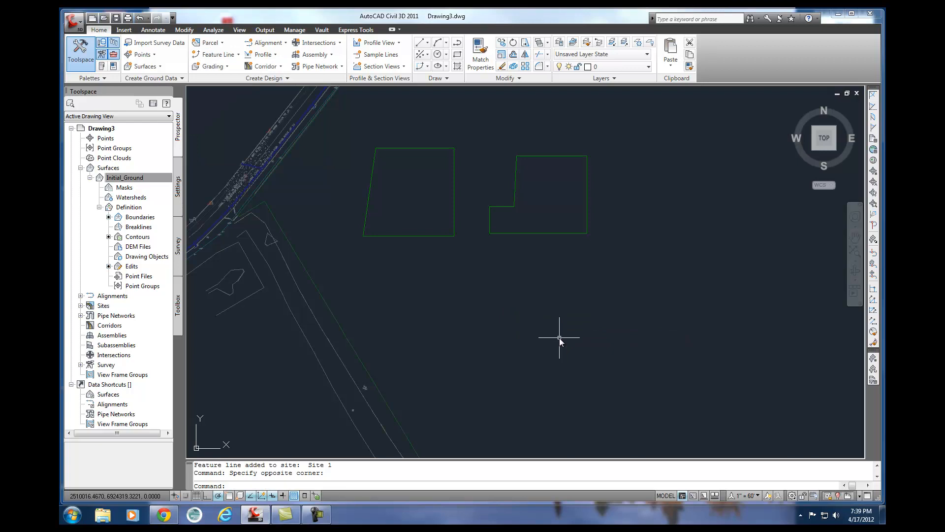